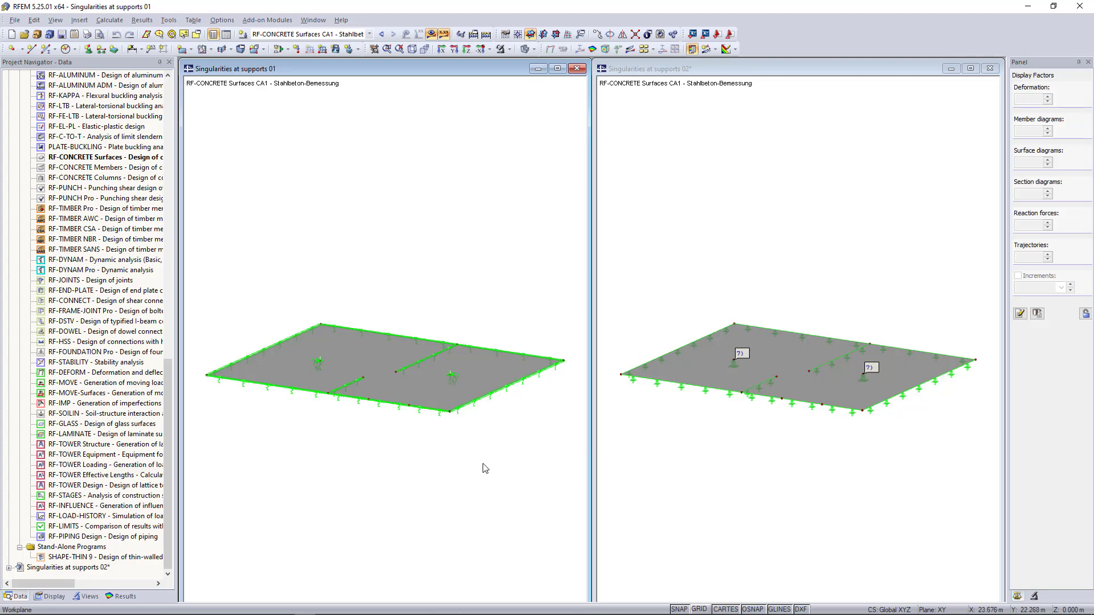
Show model 02's required reinforcement, zoom to its 27.59 cm²/m column peak, then return to model 01.
left_click(594, 49)
left_click(708, 130)
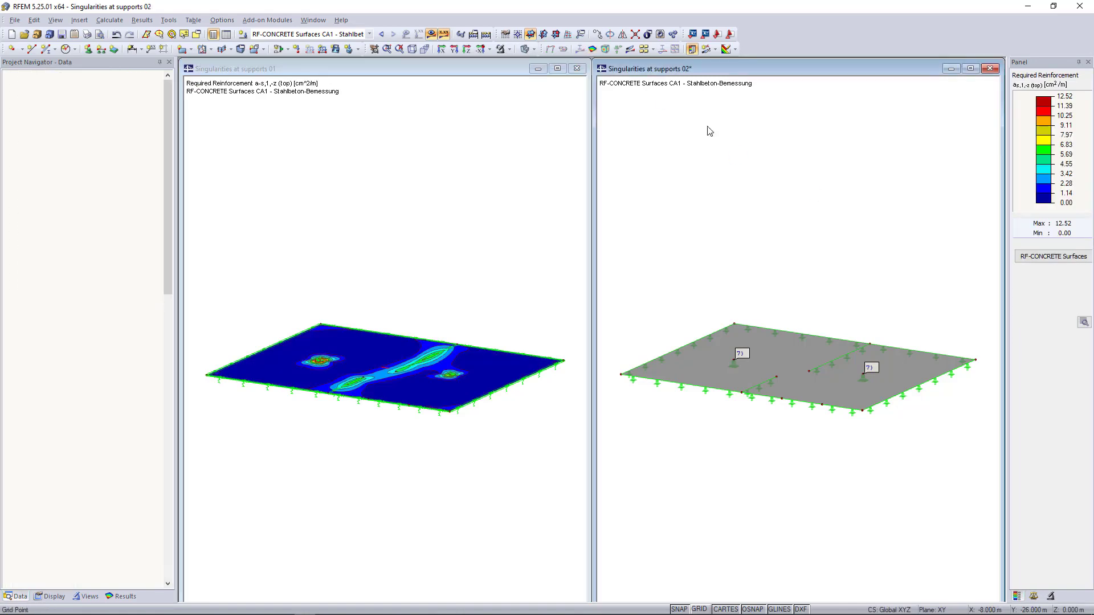
left_click(591, 49)
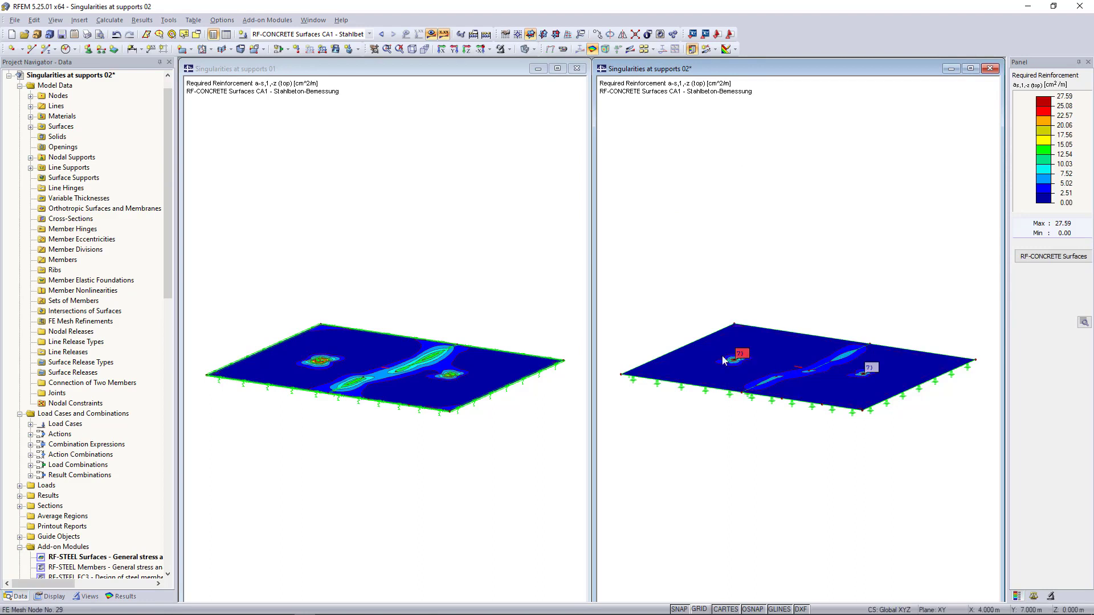
scroll(744, 364, "up", 5)
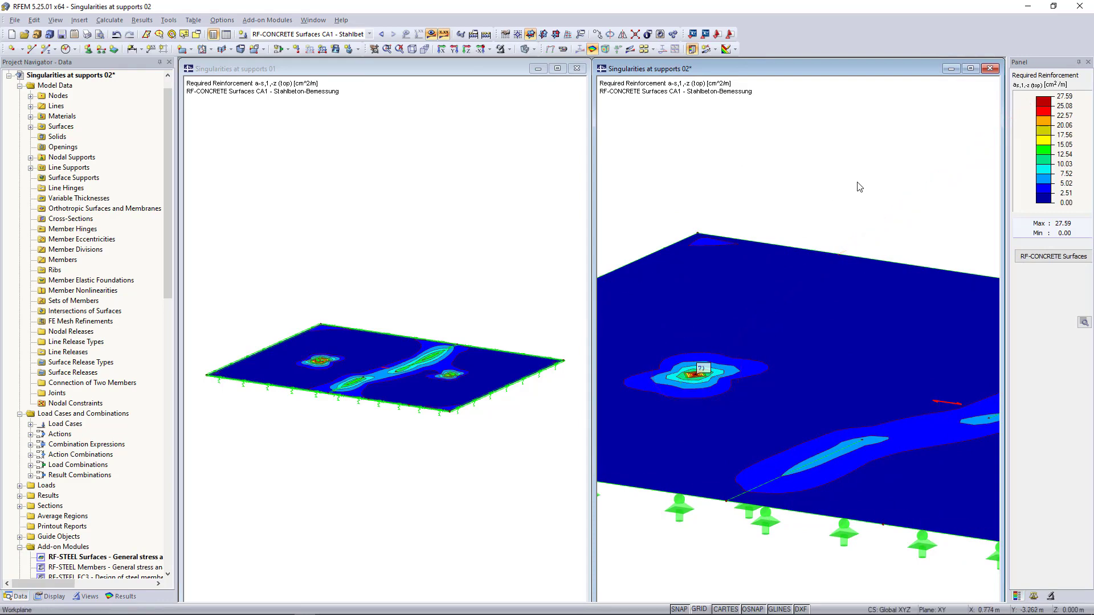
left_click(420, 273)
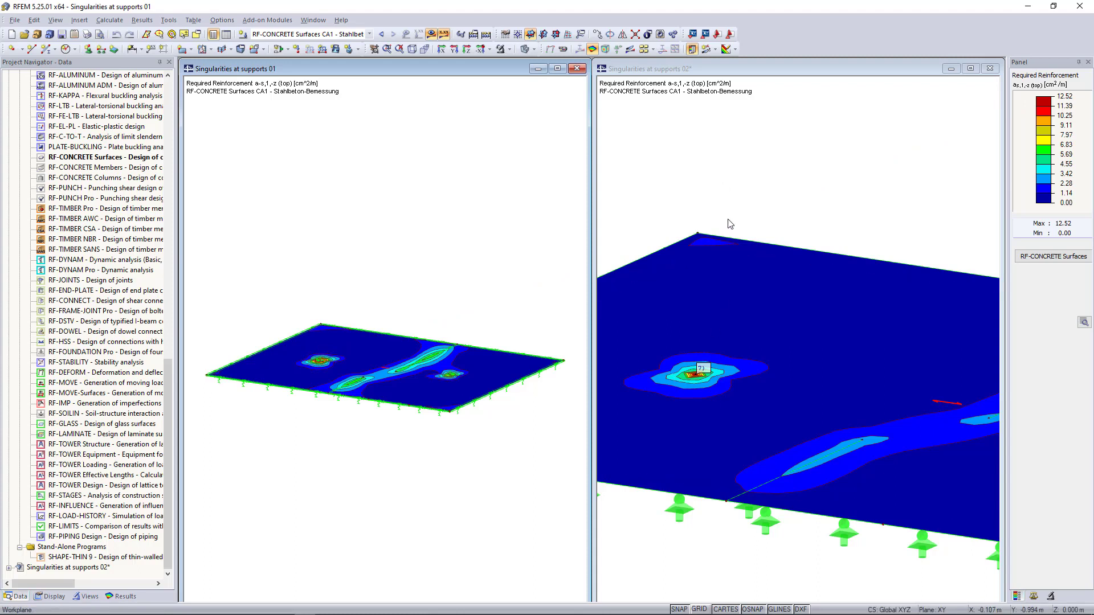
Bring model 02 to the front, clear the selection and turn off result display.
left_click(709, 382)
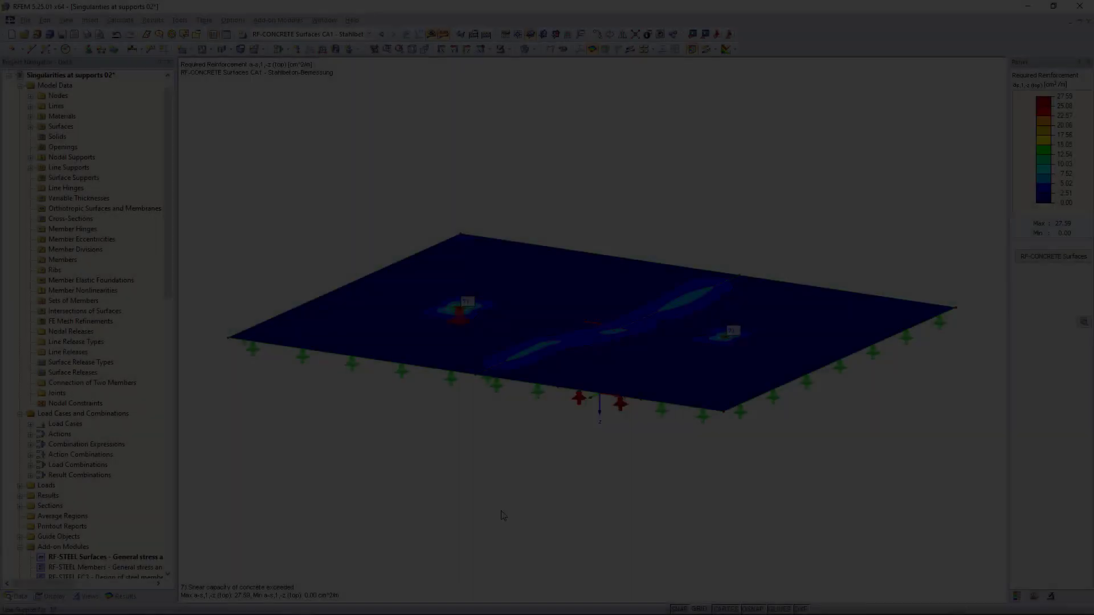
left_click(430, 478)
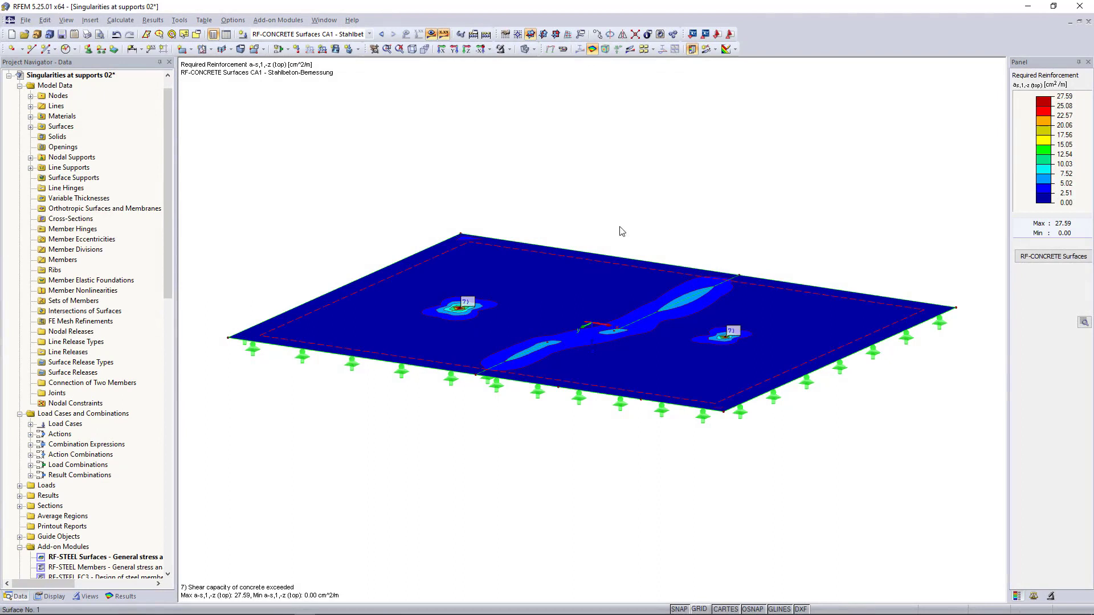
left_click(591, 49)
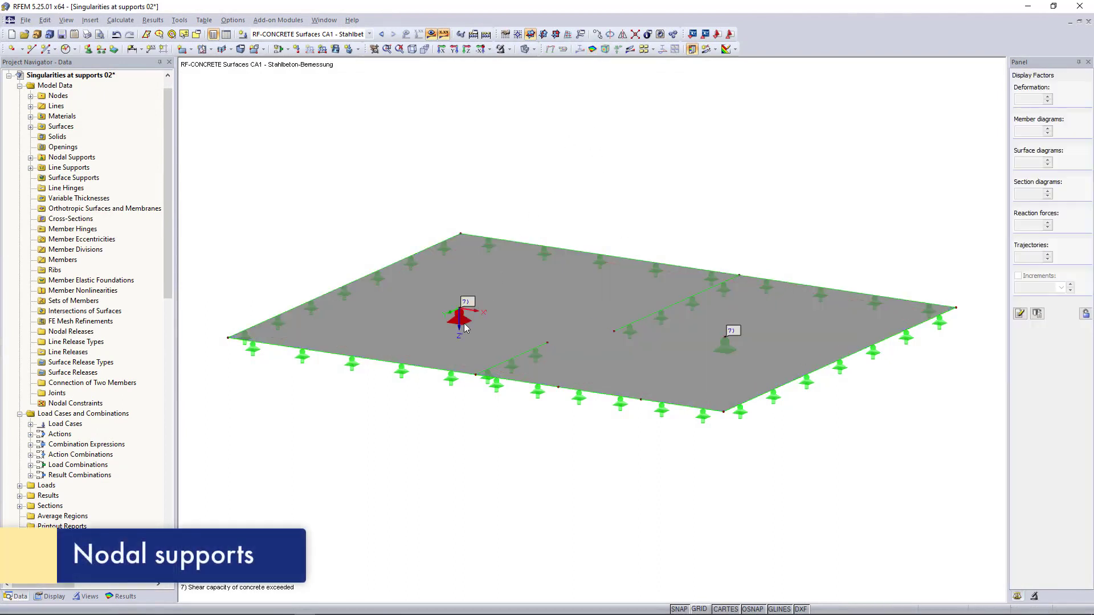
Start a new nodal support type for node 29, elastic via a column in Z.
mouse_move(459, 322)
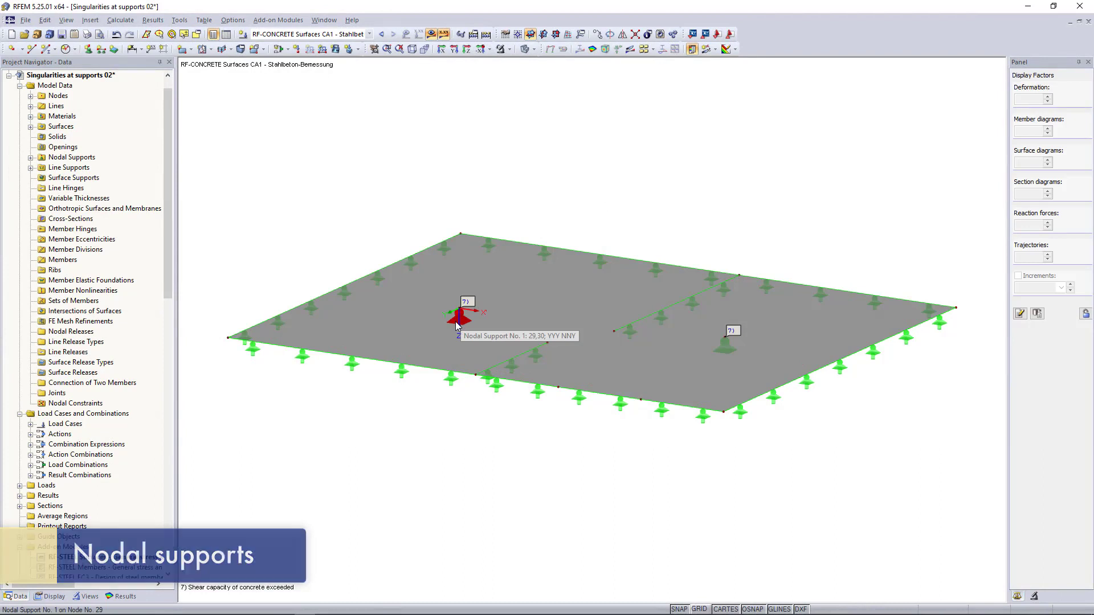
double_click(457, 324)
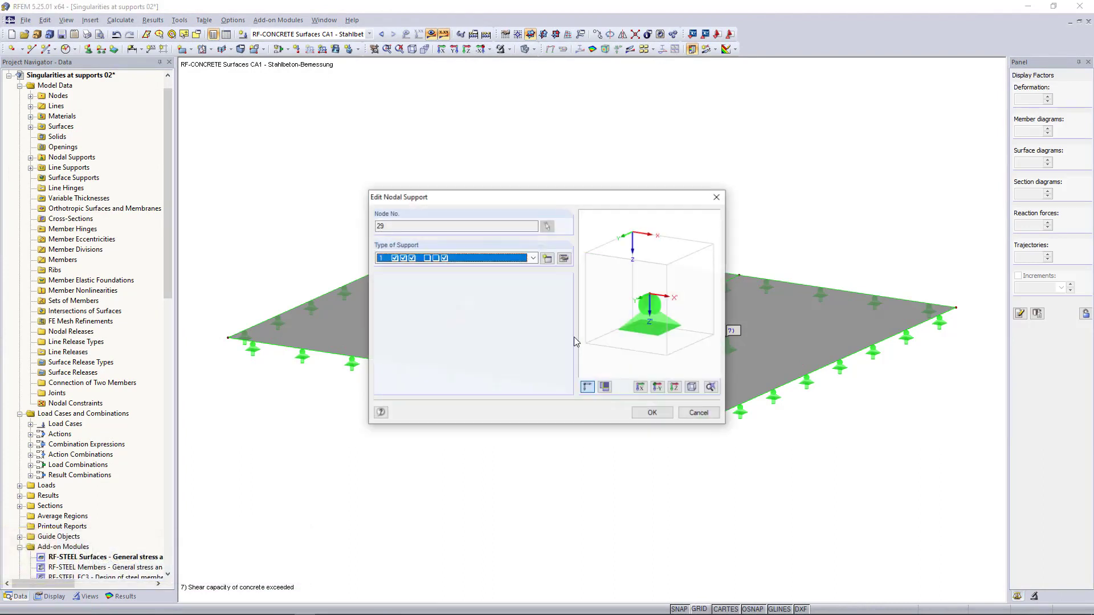
left_click(548, 259)
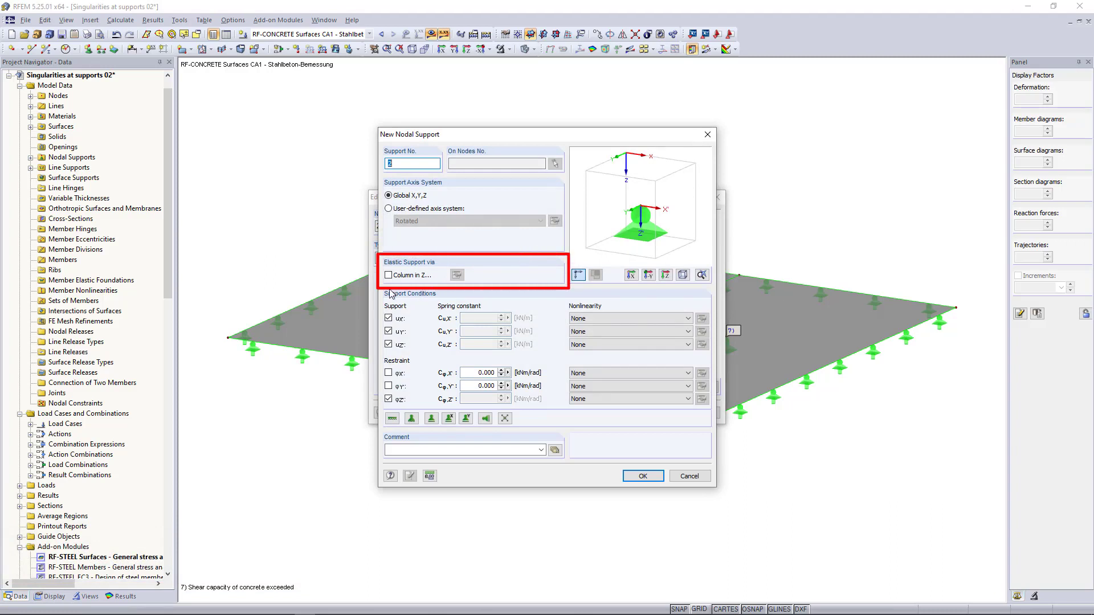
left_click(388, 276)
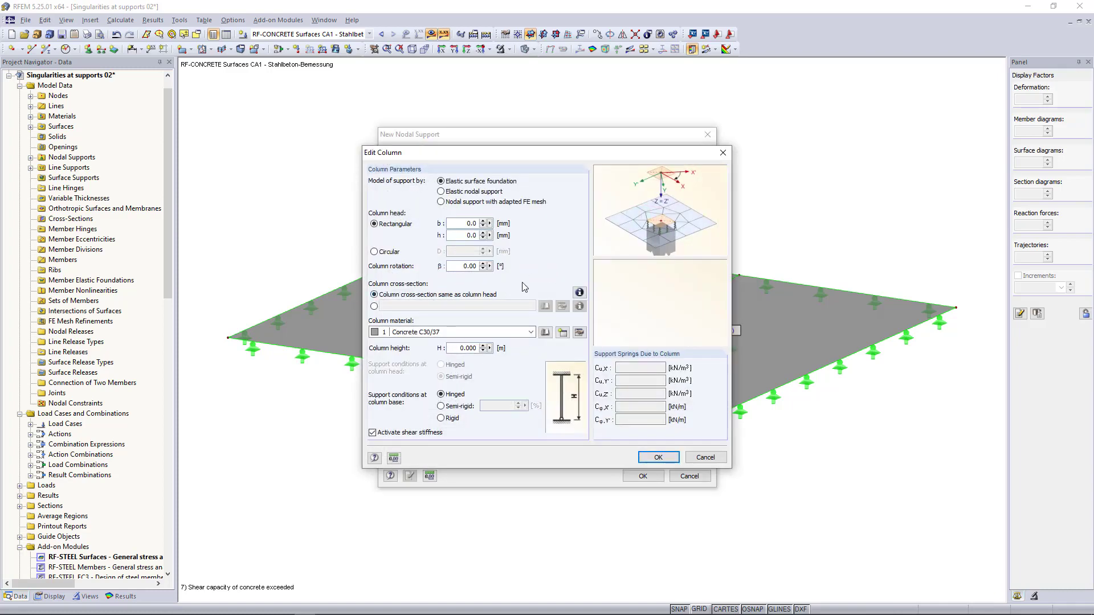
Compare the column's support model options and leave it as an elastic nodal support.
left_click_drag(565, 160, 587, 147)
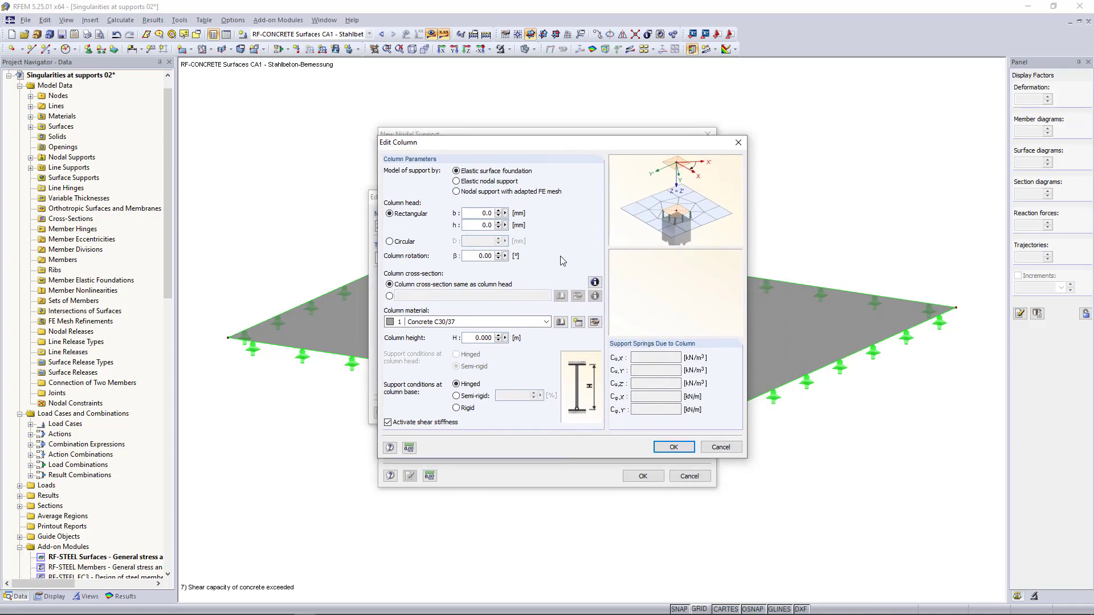
left_click(457, 183)
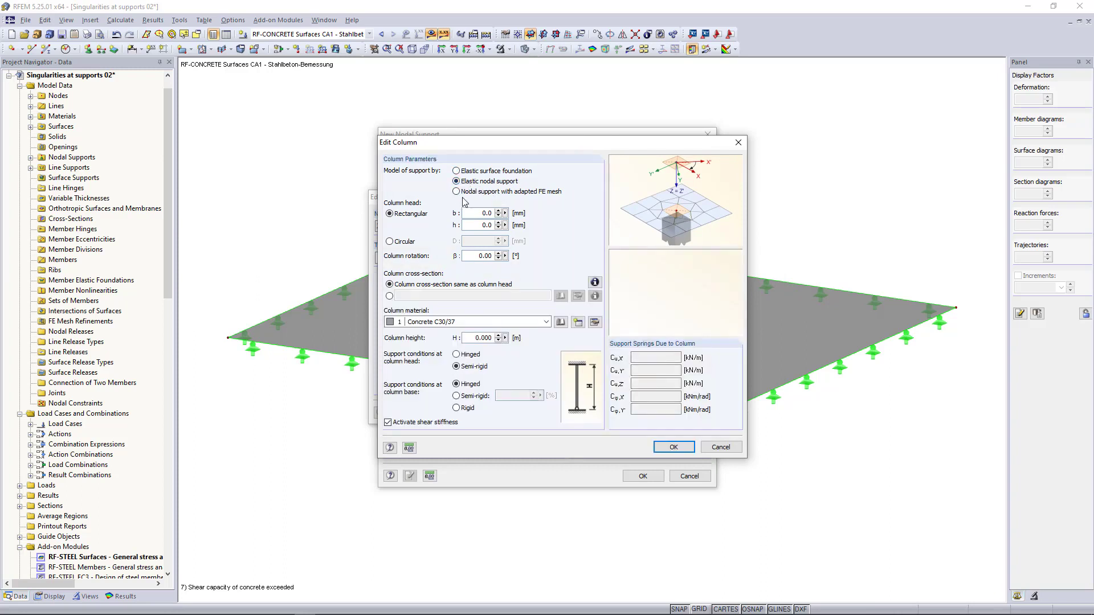
left_click(457, 192)
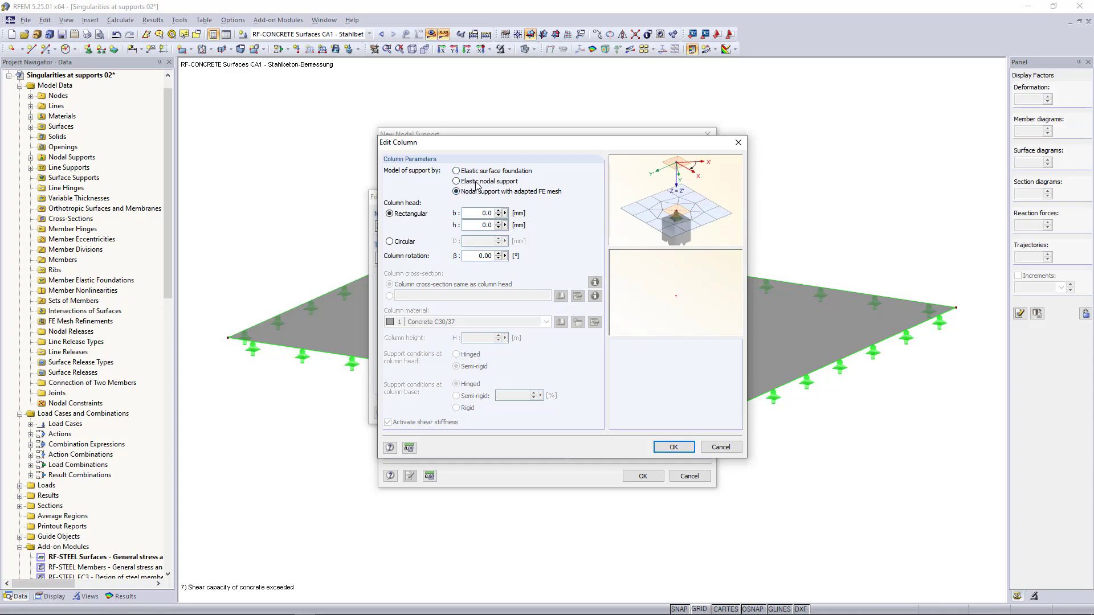
left_click(457, 171)
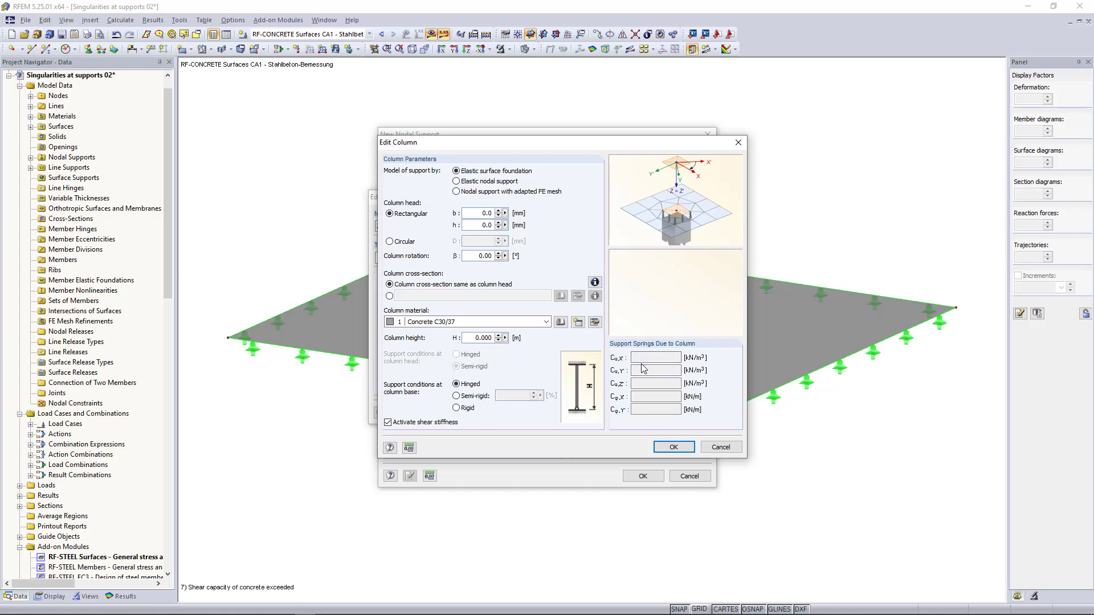
left_click(456, 181)
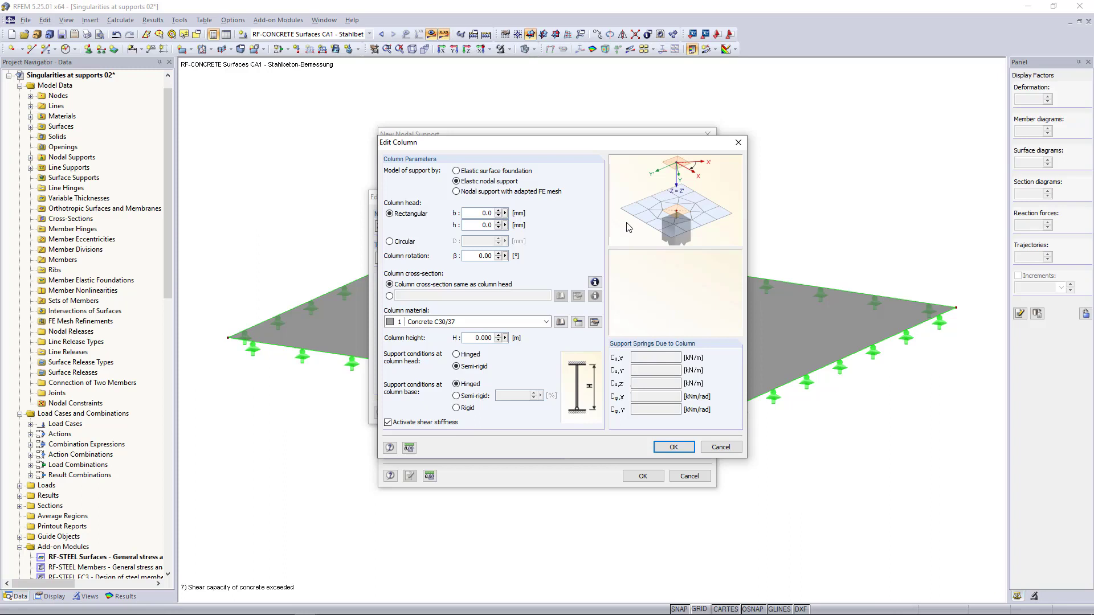
Define the column as 300 mm wide, Concrete C30/37, 3 m high, with a hinged base.
left_click(456, 171)
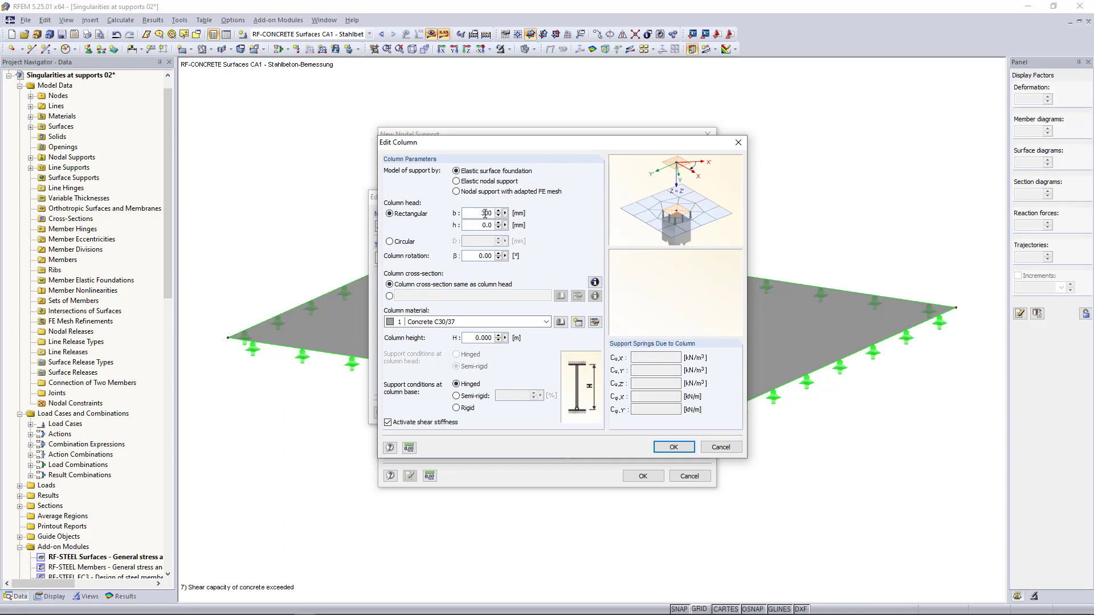
key("Tab")
type("300")
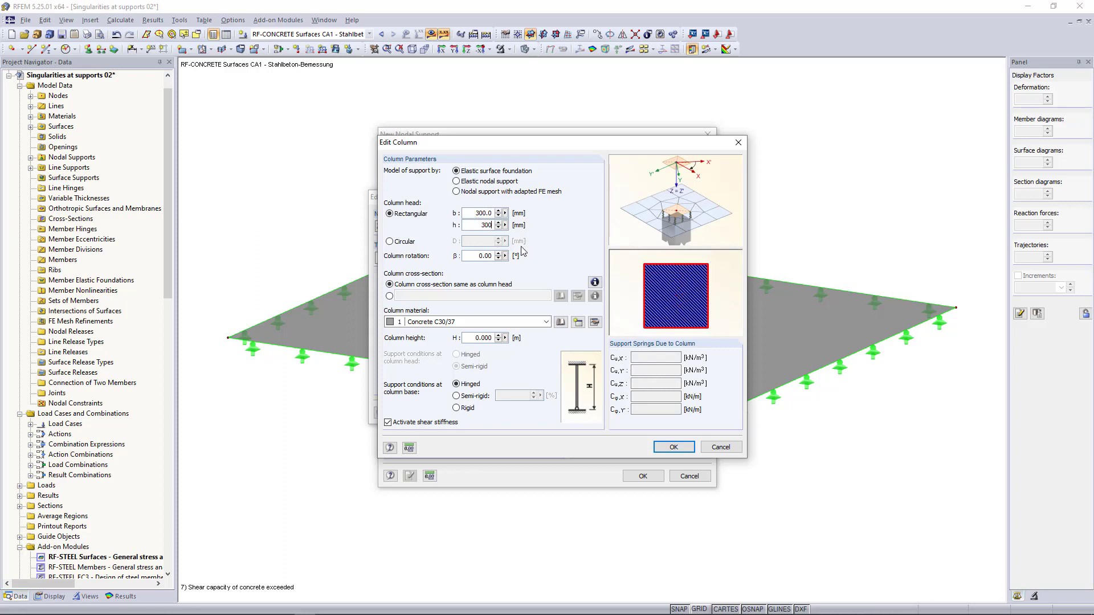
left_click(450, 321)
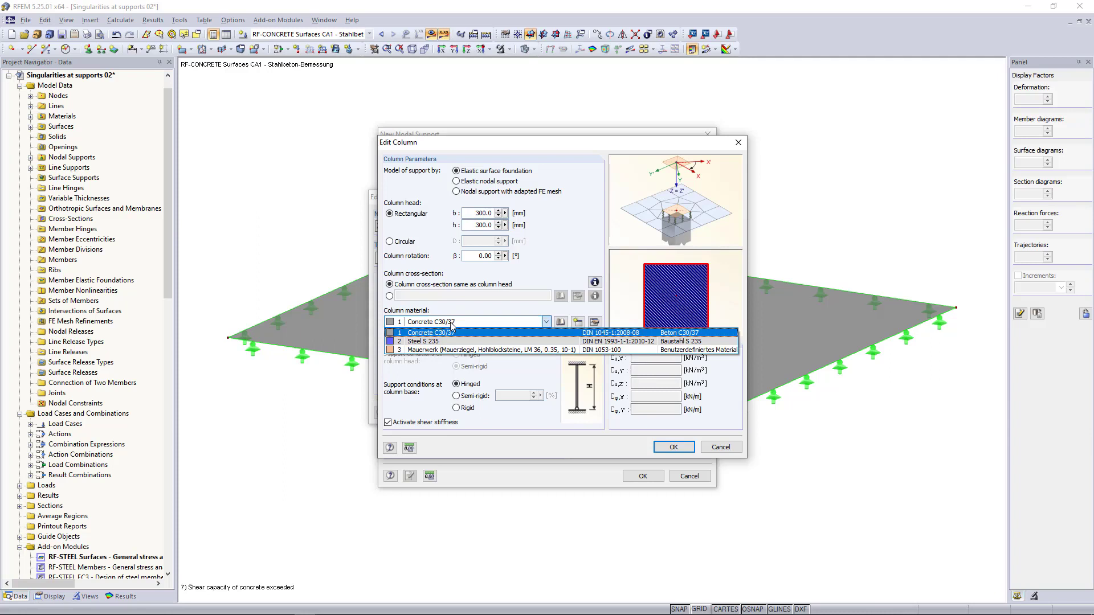
left_click(436, 334)
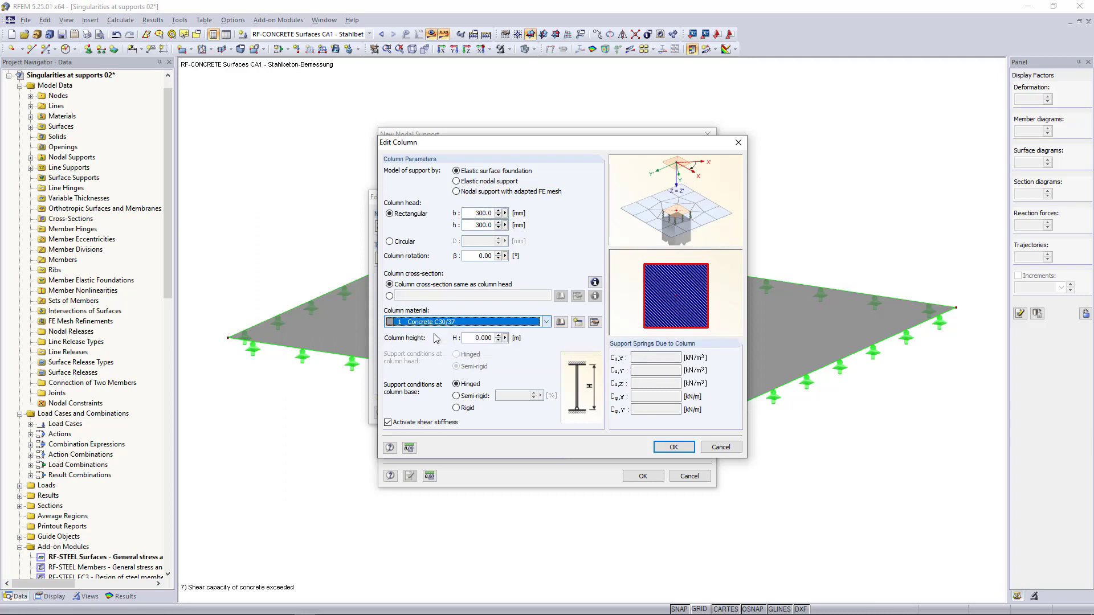
double_click(482, 338)
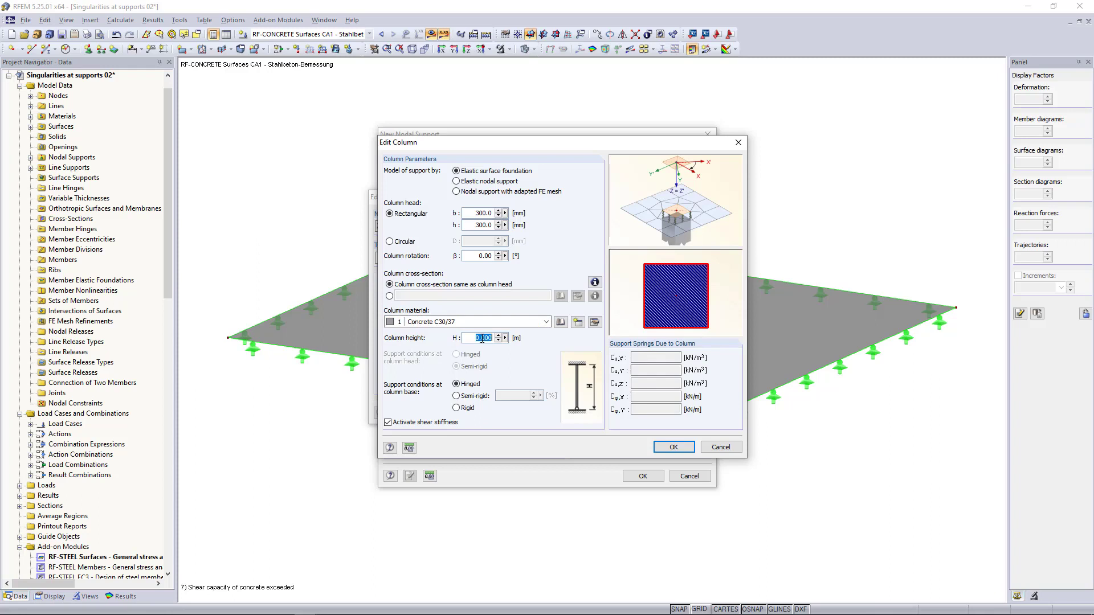
type("3")
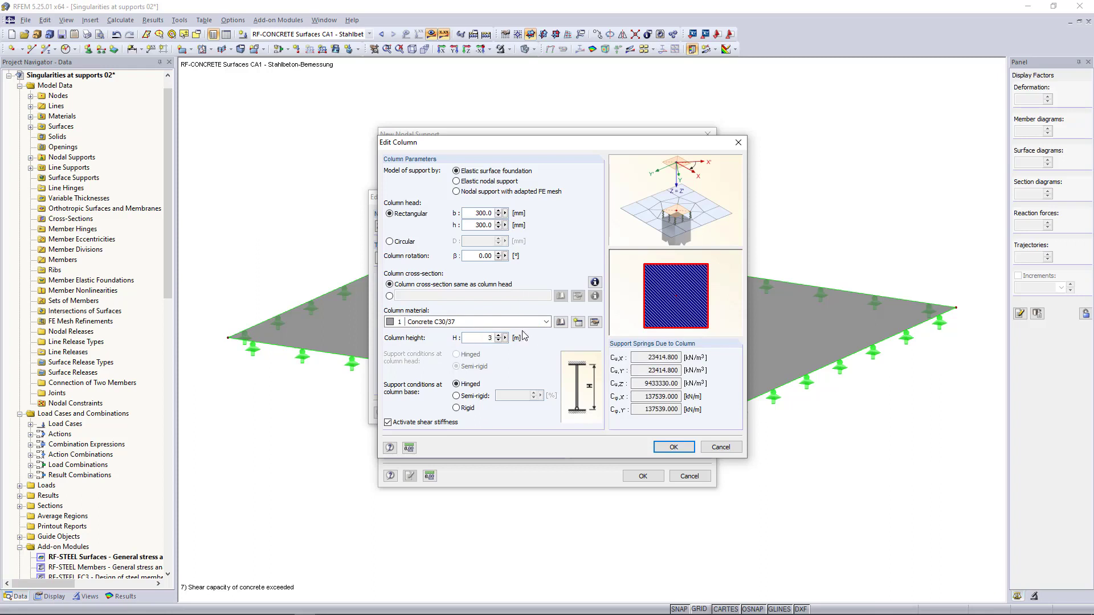
left_click(456, 408)
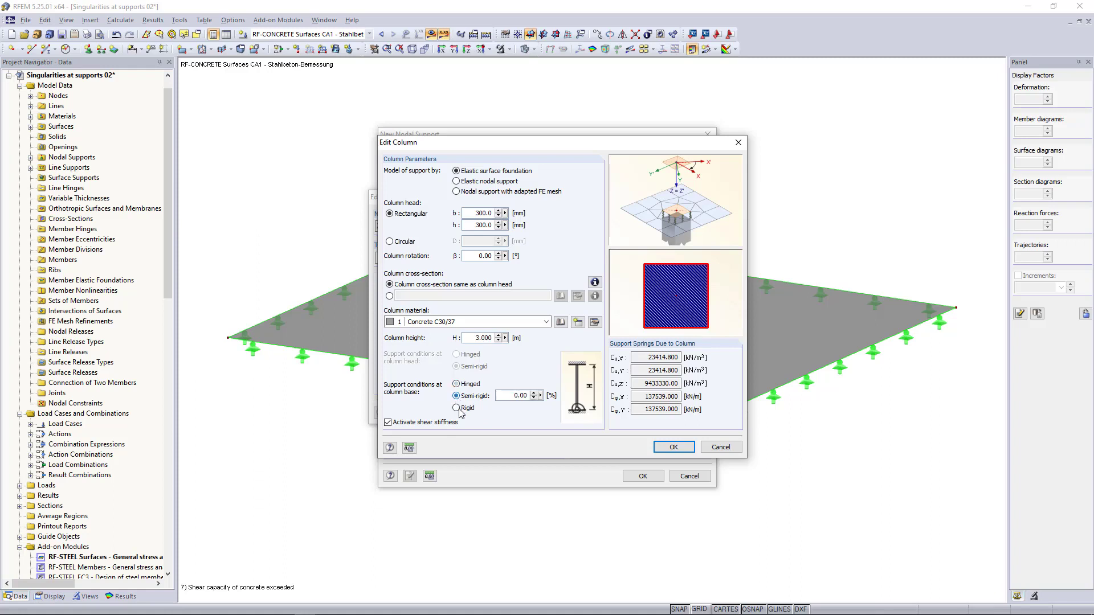
left_click(456, 385)
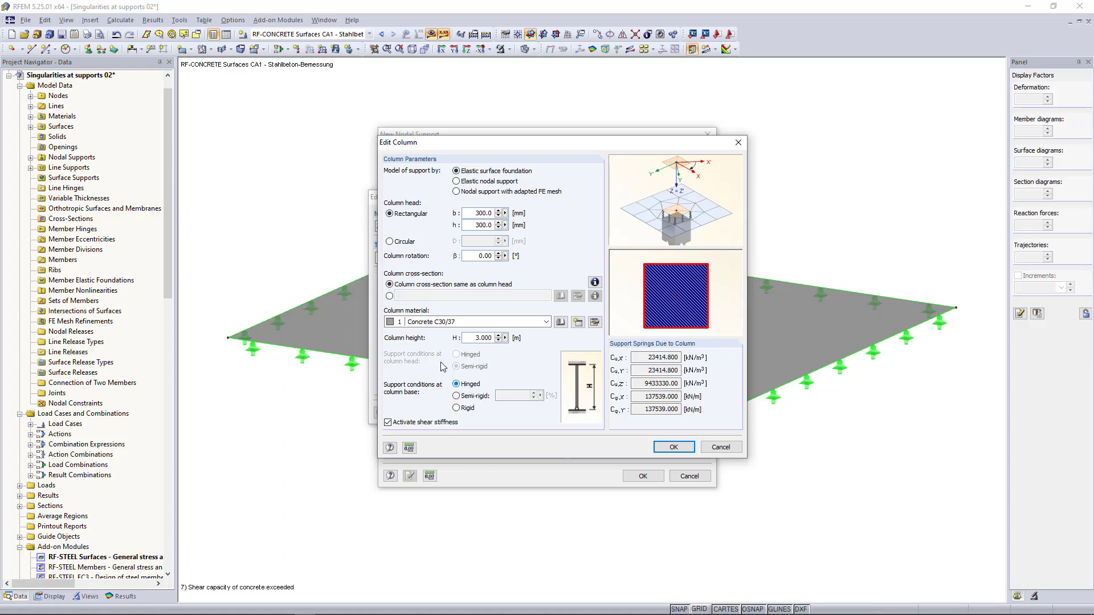
Confirm new support type 2, discard existing results, and assign it to node 29.
left_click(670, 448)
left_click(643, 475)
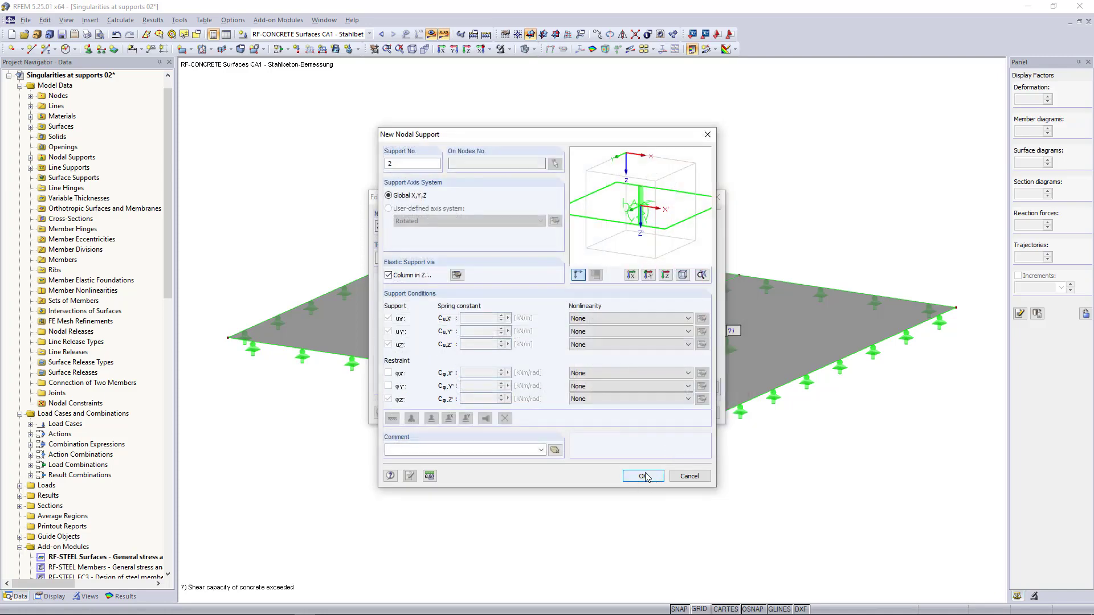
left_click(527, 334)
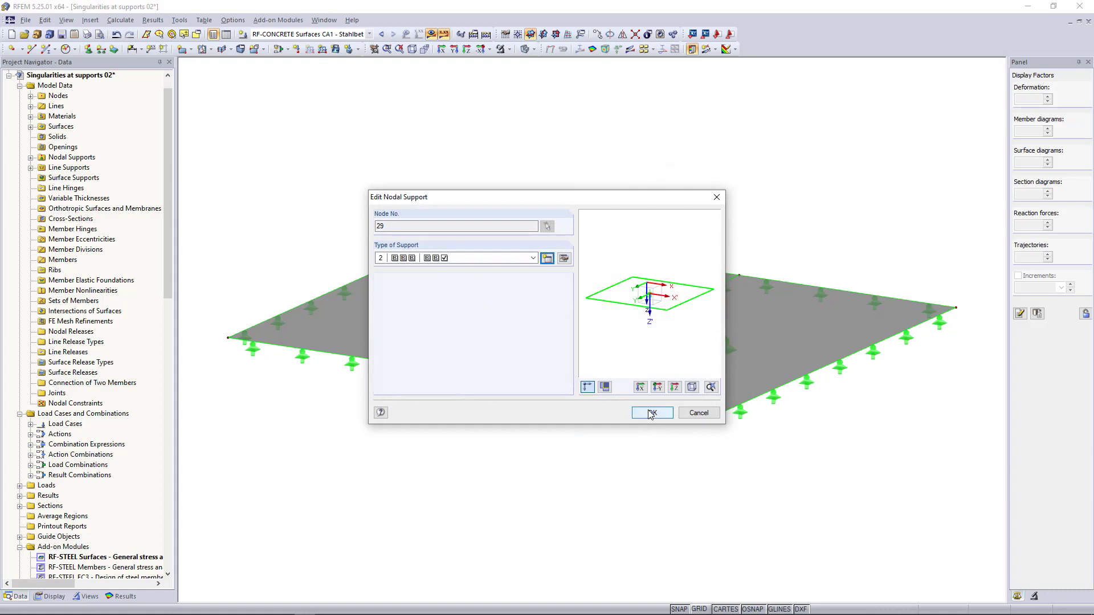
left_click(651, 415)
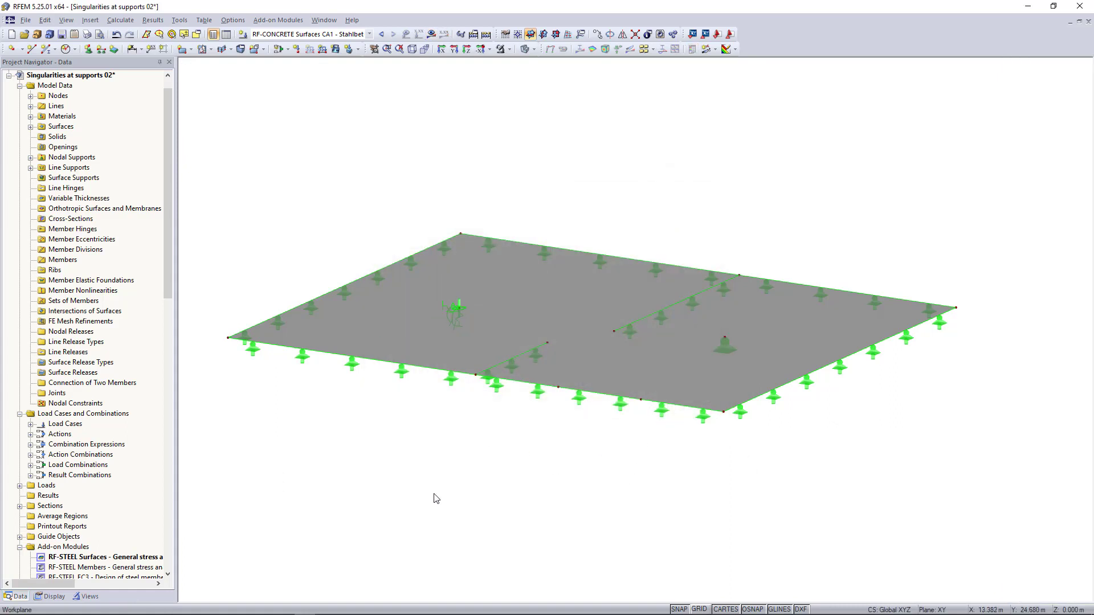
left_click(456, 312)
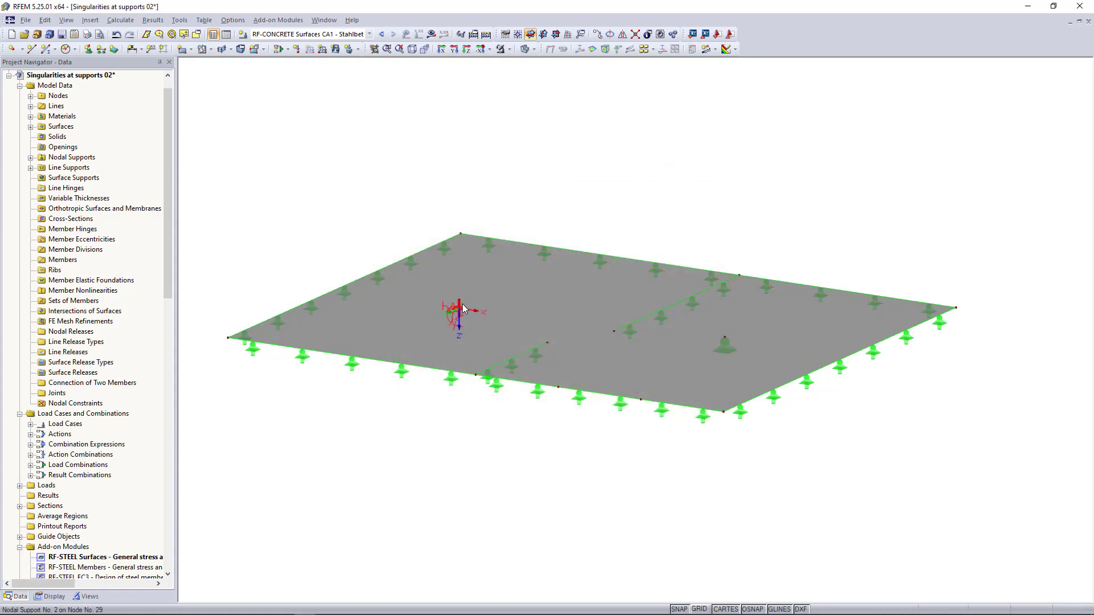
scroll(453, 317, "up", 5)
scroll(423, 326, "down", 5)
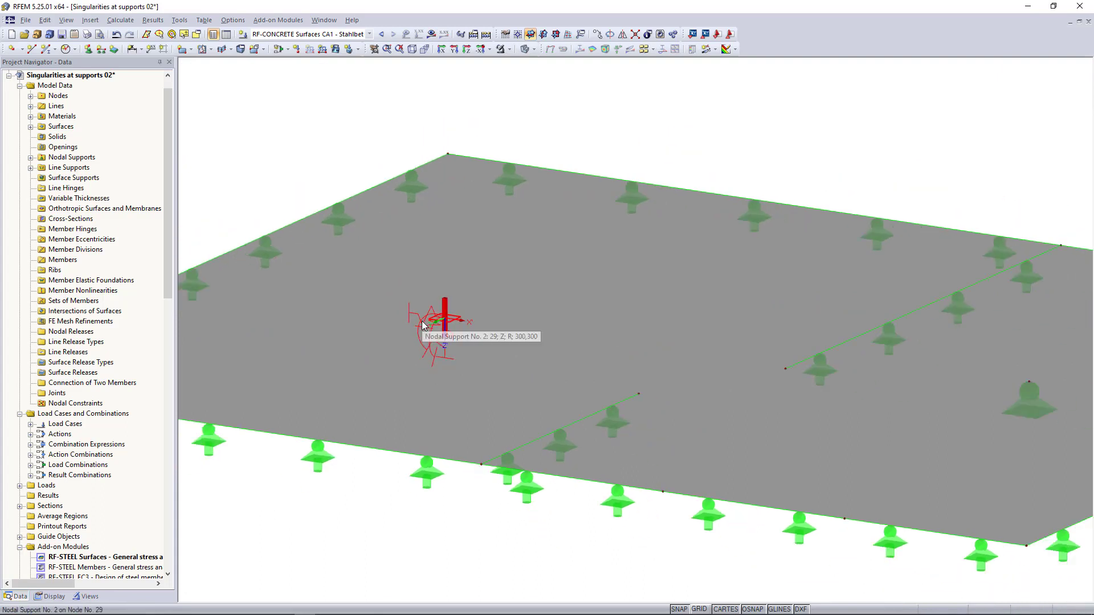
Change node 30's support to elastic column support type 2.
double_click(803, 379)
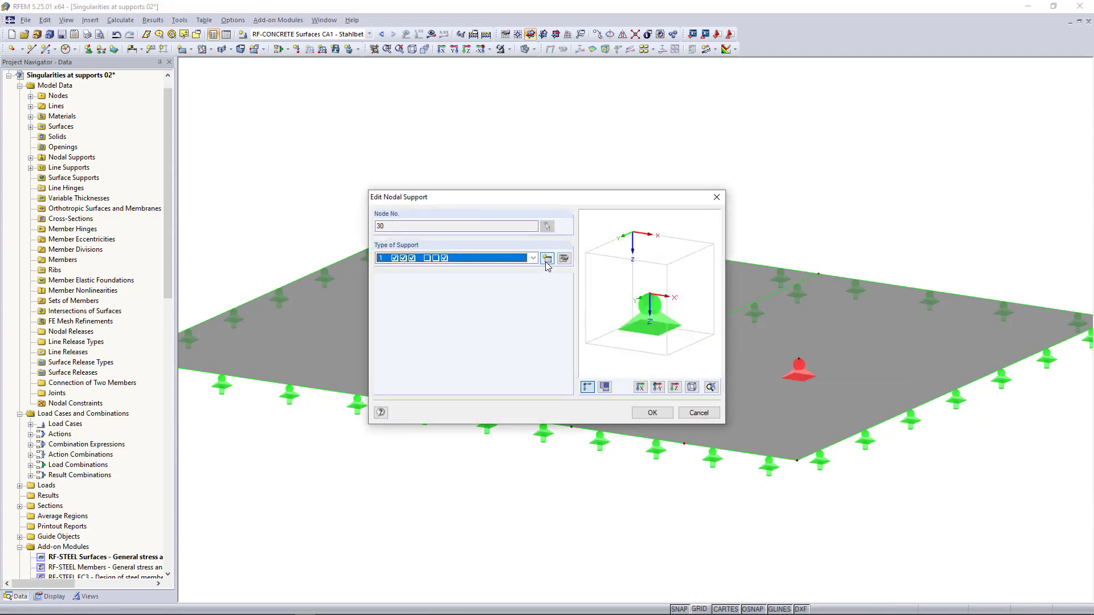
left_click(532, 258)
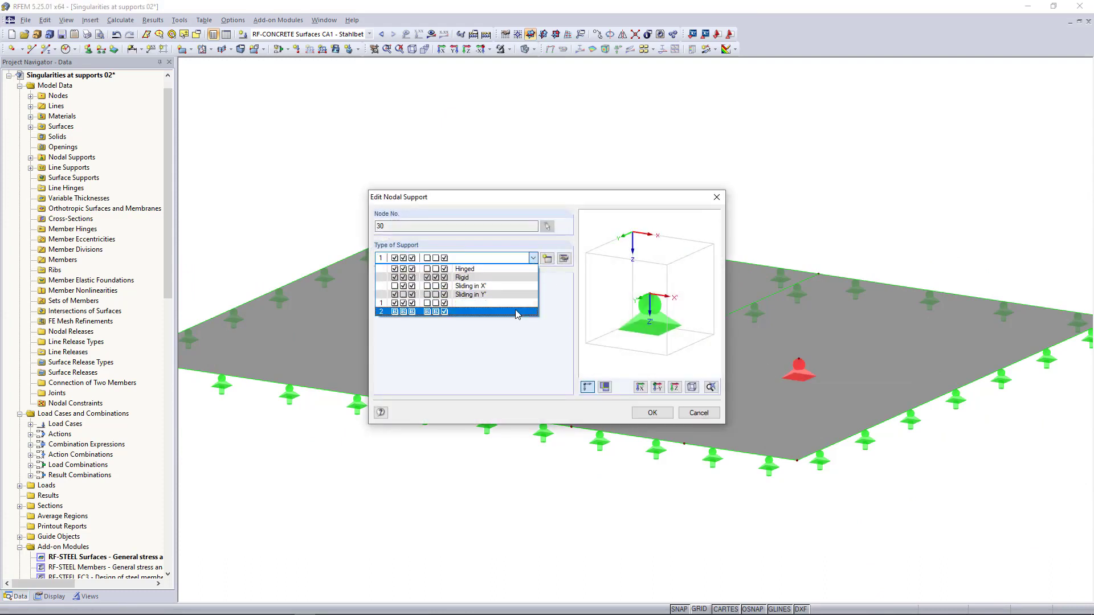
left_click(516, 312)
left_click(652, 413)
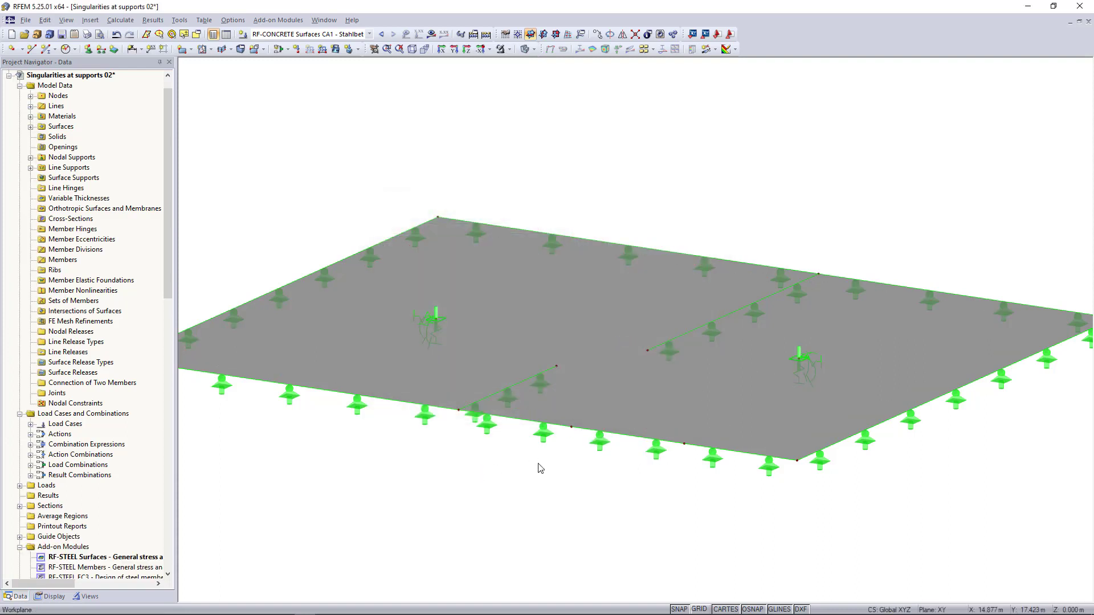
scroll(414, 460, "down", 2)
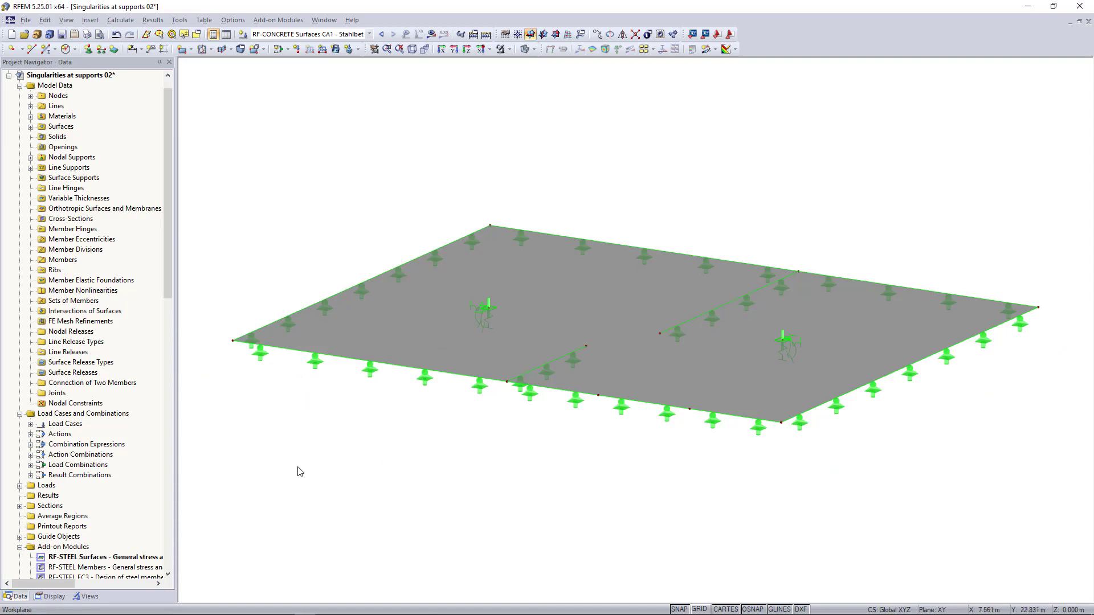
Turn on Columns under Nodal Supports in the Display navigator.
left_click(54, 596)
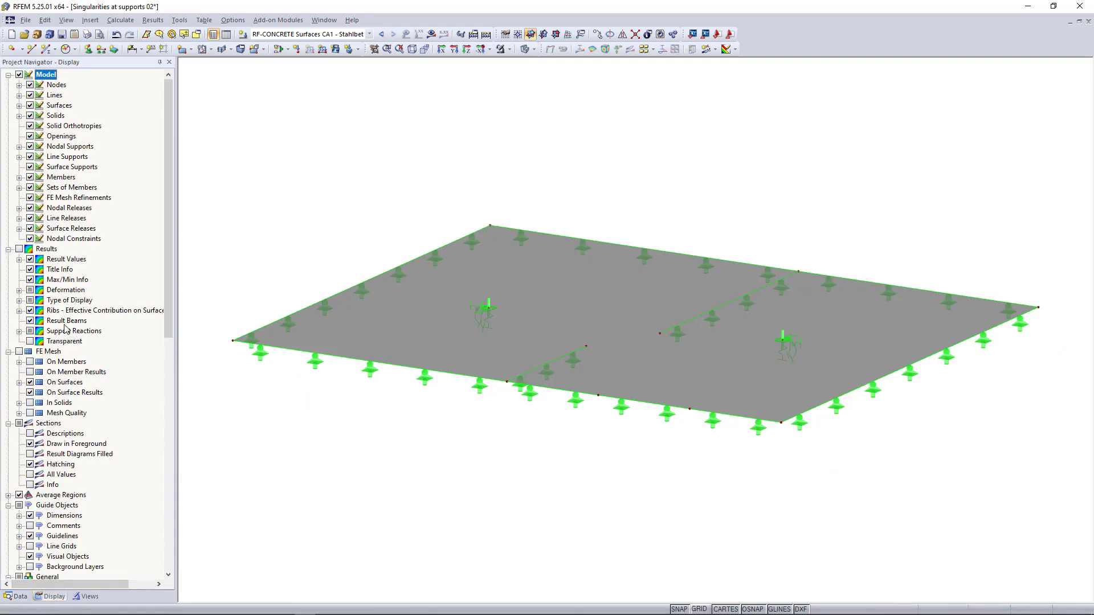
left_click(19, 147)
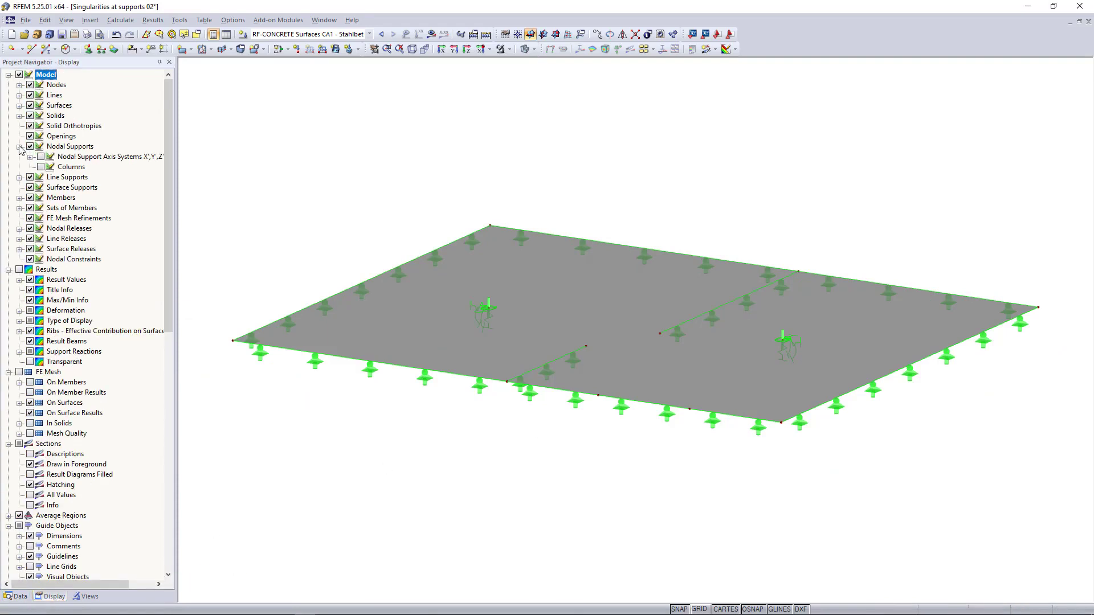
left_click(41, 167)
scroll(473, 449, "down", 1)
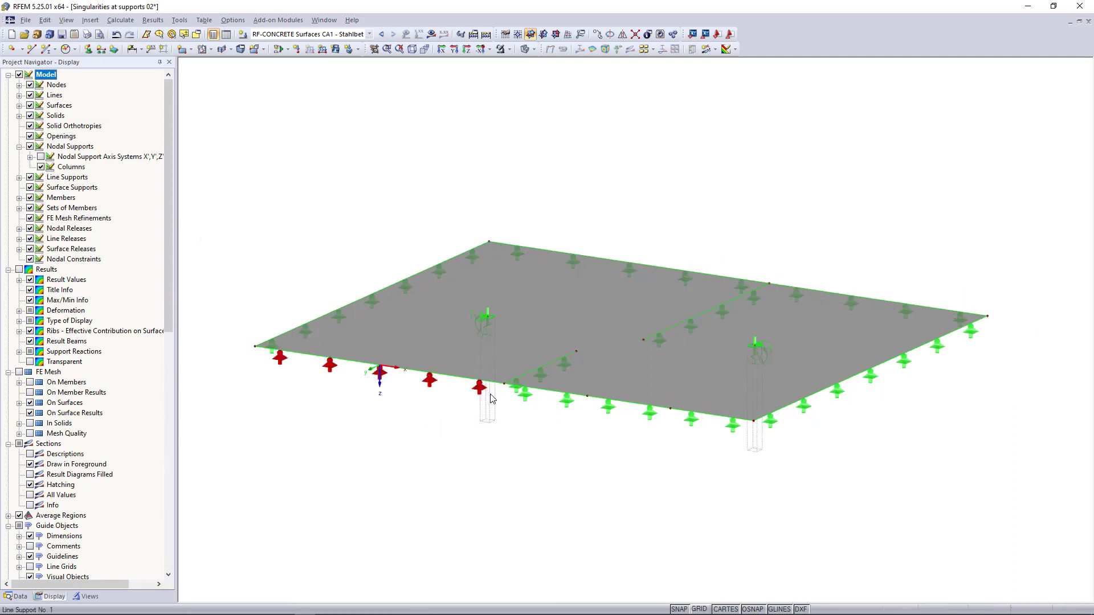
scroll(525, 473, "up", 1)
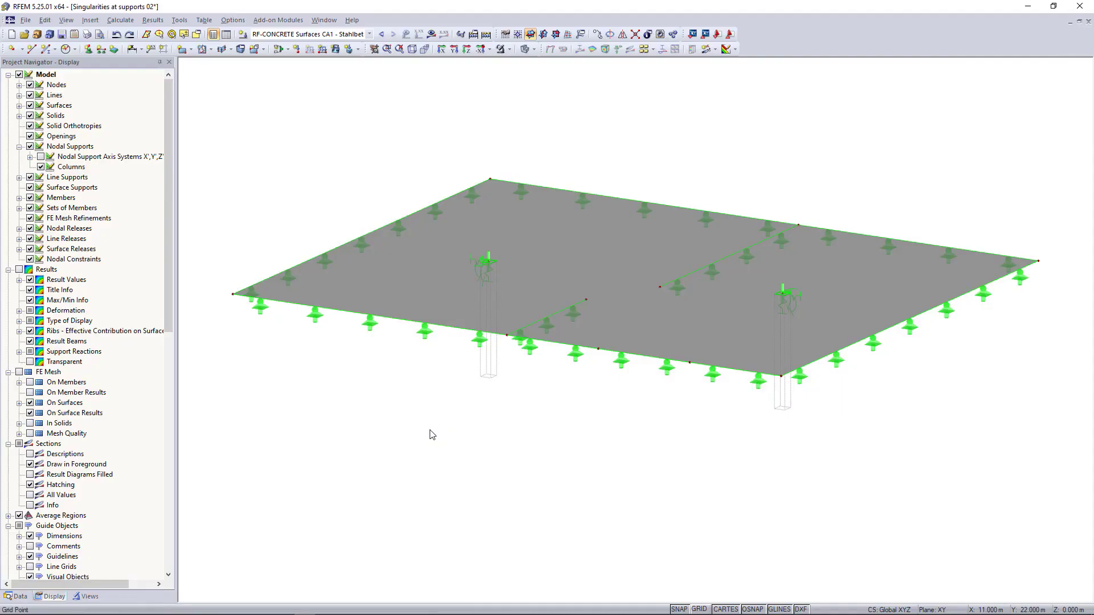
Make line support 1 elastic via a Wall in Z: 250 mm wide, 3.5 m high, hinged head.
double_click(426, 333)
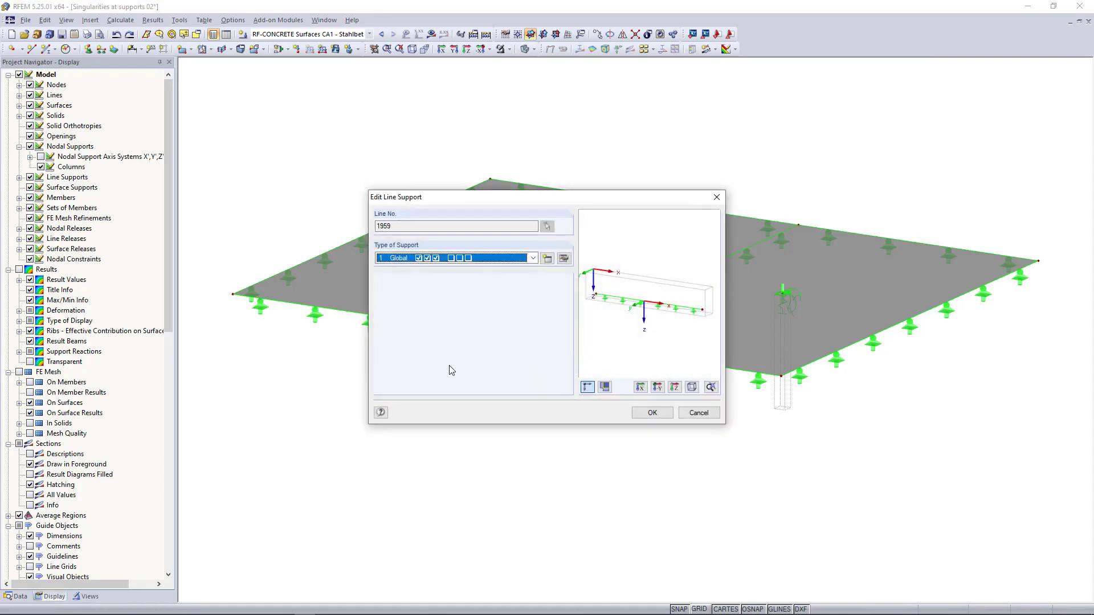
left_click(564, 258)
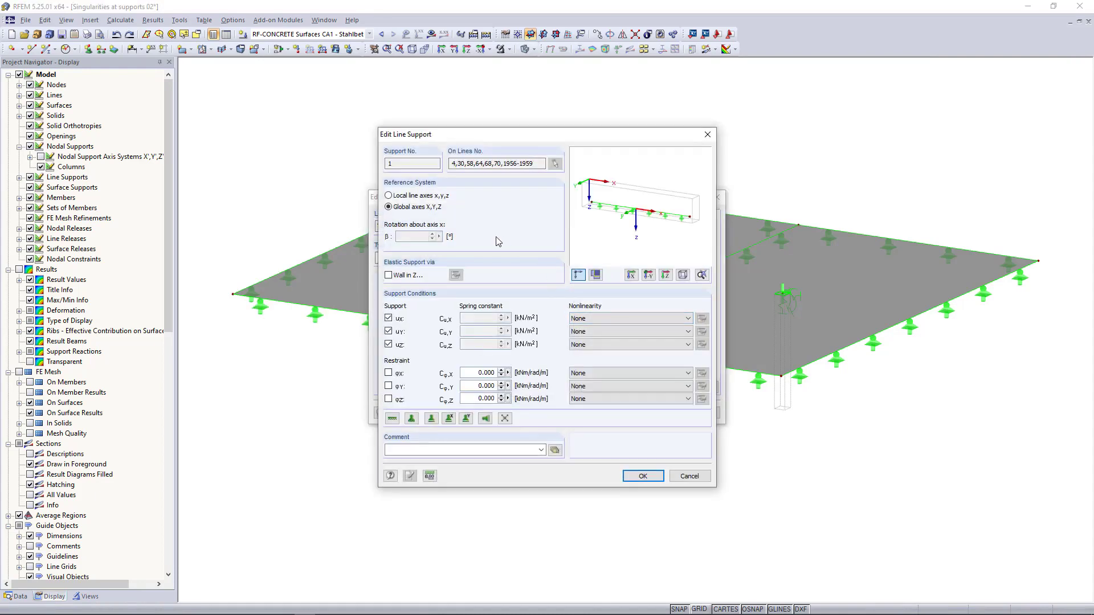
left_click(389, 276)
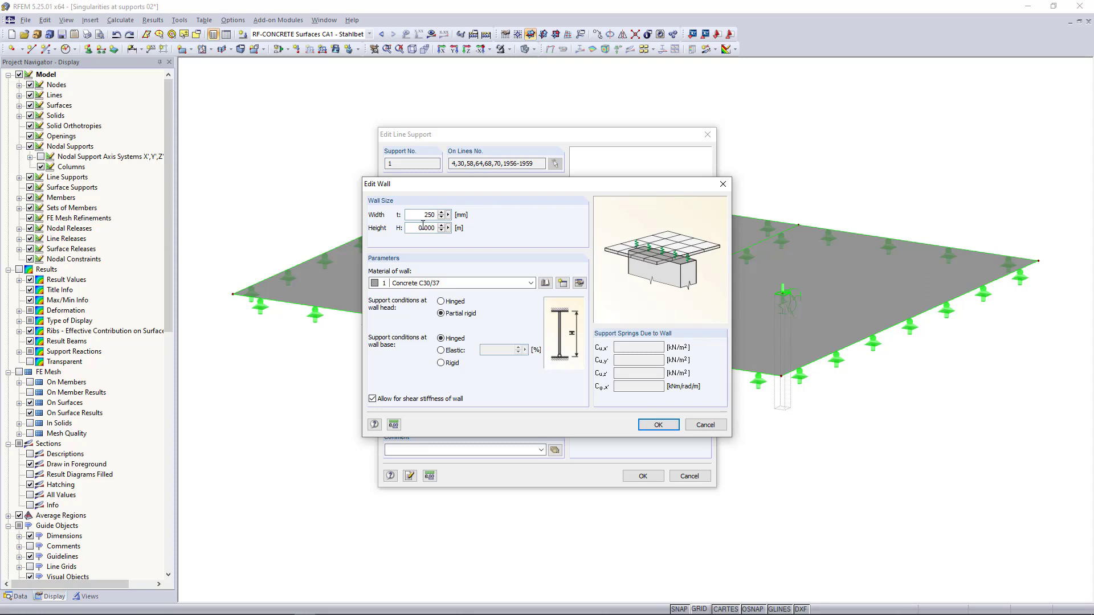
key("Tab")
type("3,5")
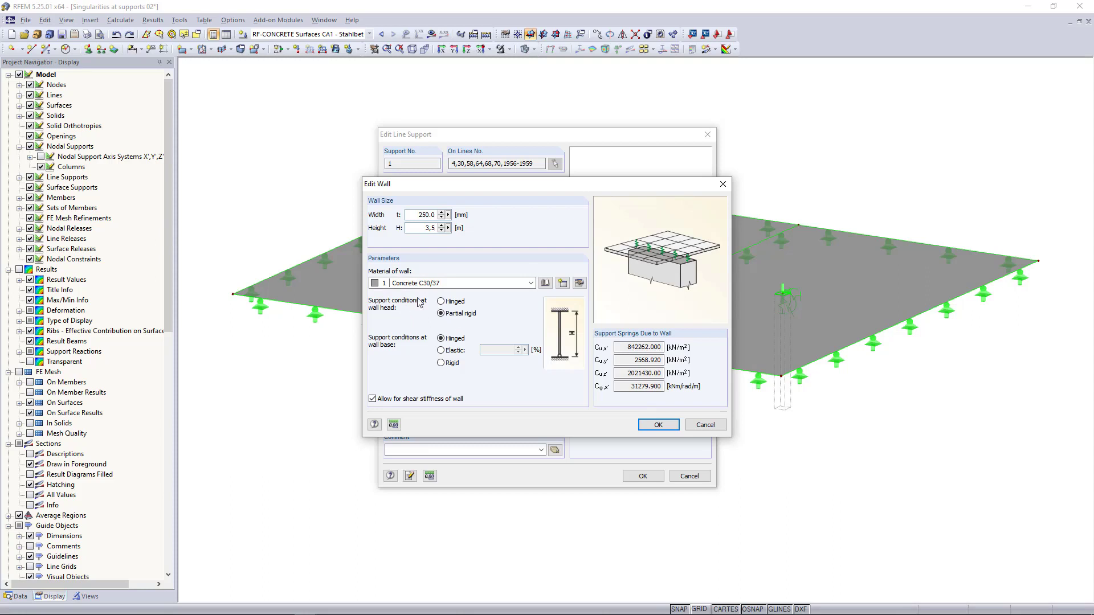
left_click(441, 301)
left_click(658, 424)
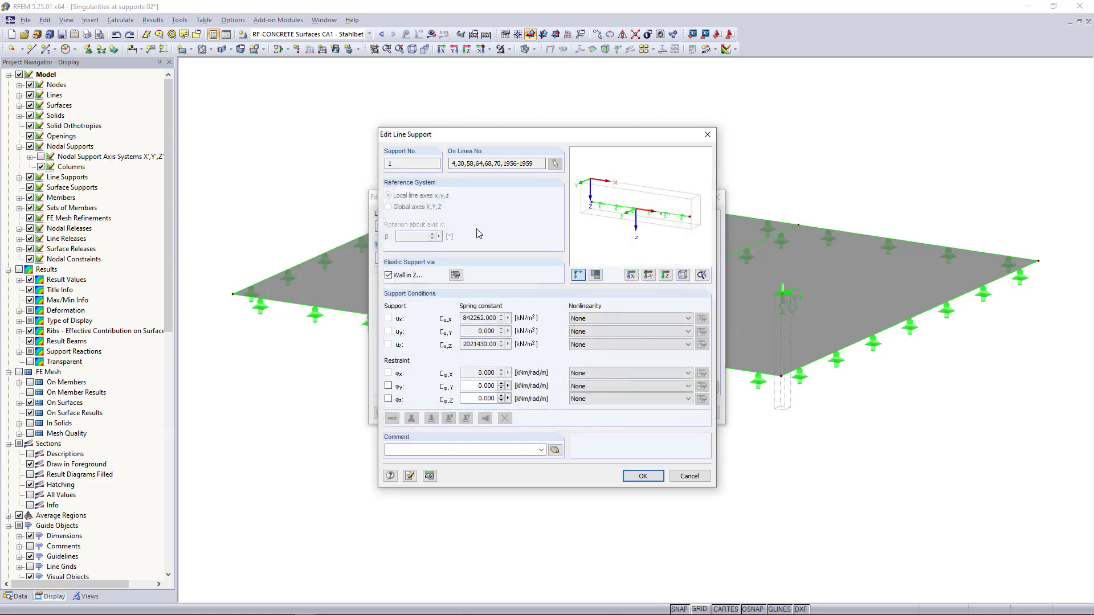
left_click(643, 475)
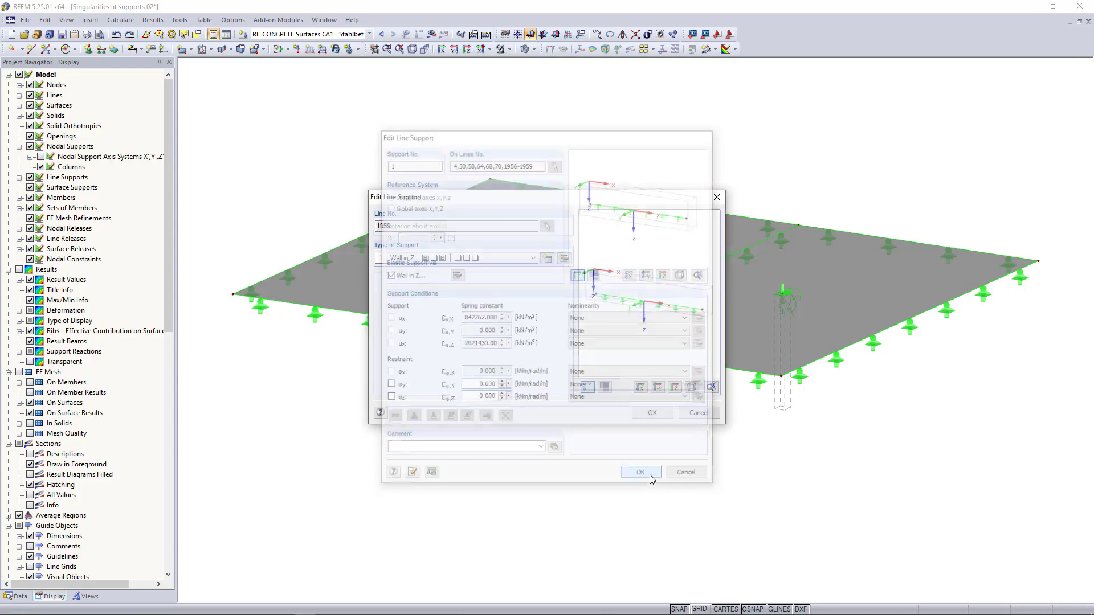
Apply the wall support to the edge lines and turn on Walls under Line Supports in the Display navigator.
left_click(649, 414)
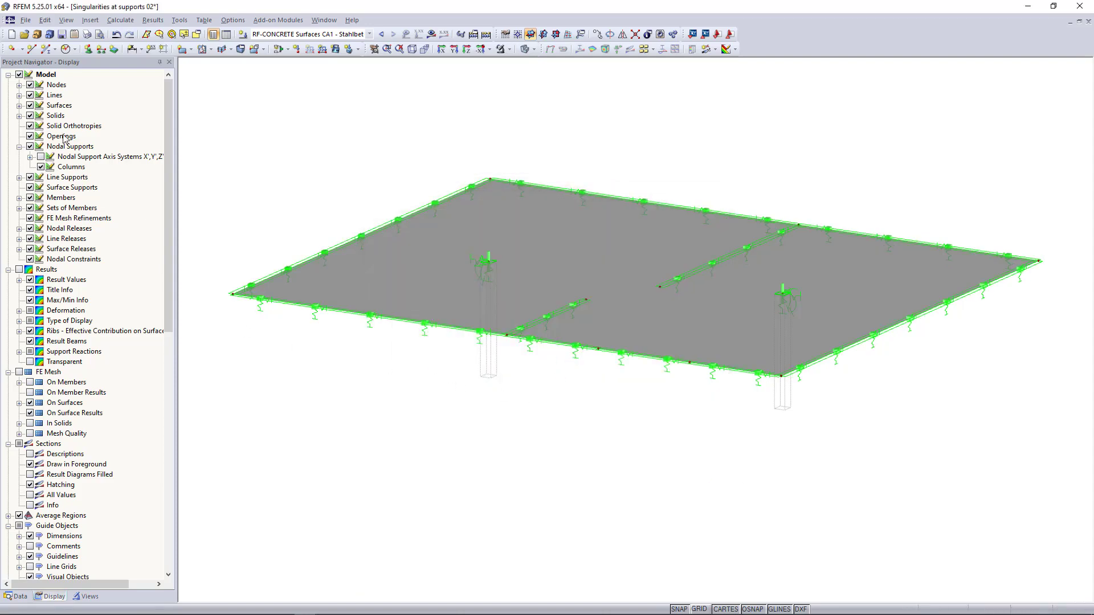
left_click(19, 177)
left_click(41, 197)
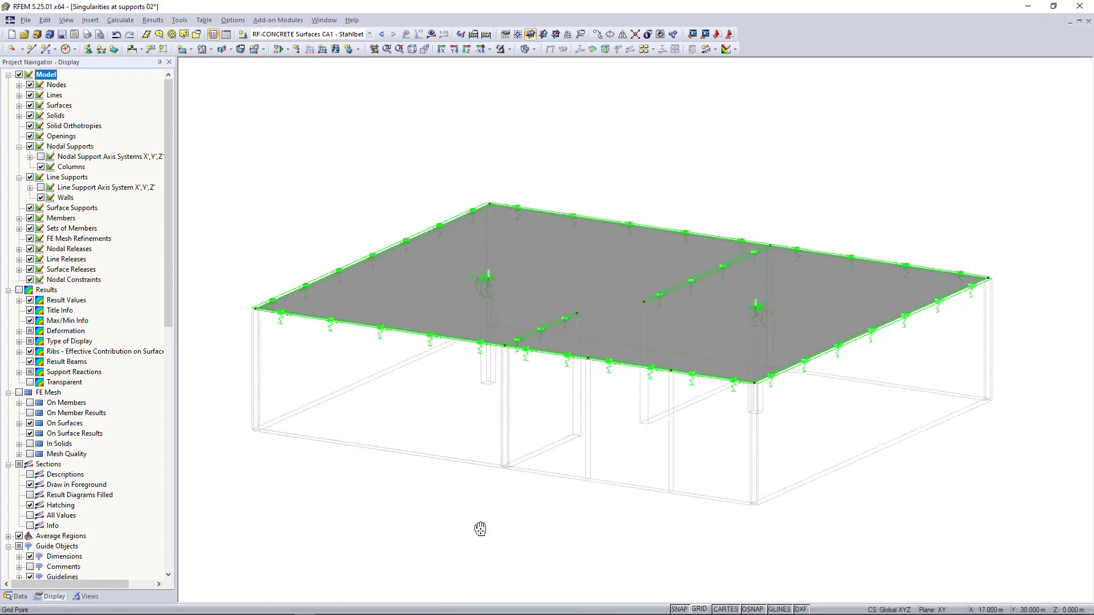
scroll(482, 525, "up", 1)
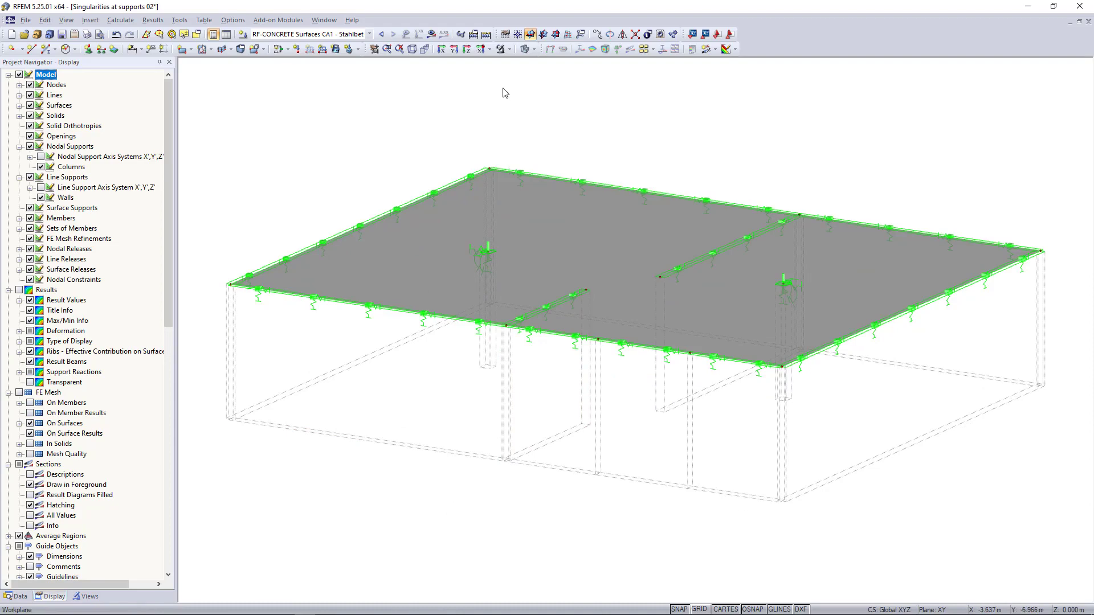
left_click(486, 34)
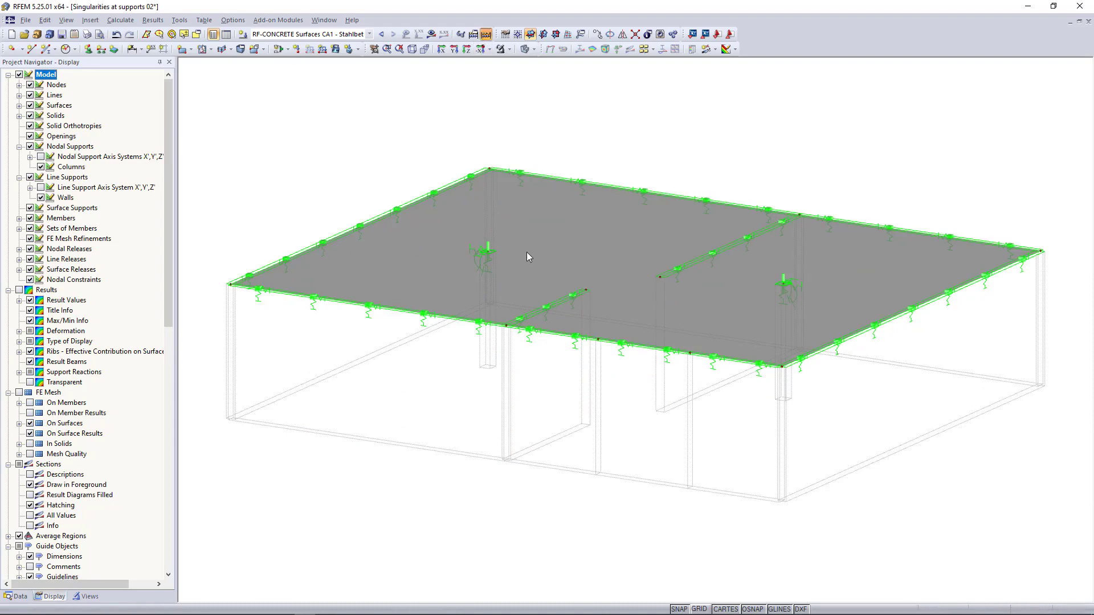
Recalculate and show required top reinforcement, now peaking at 11.85 cm²/m.
key("ctrl+F5")
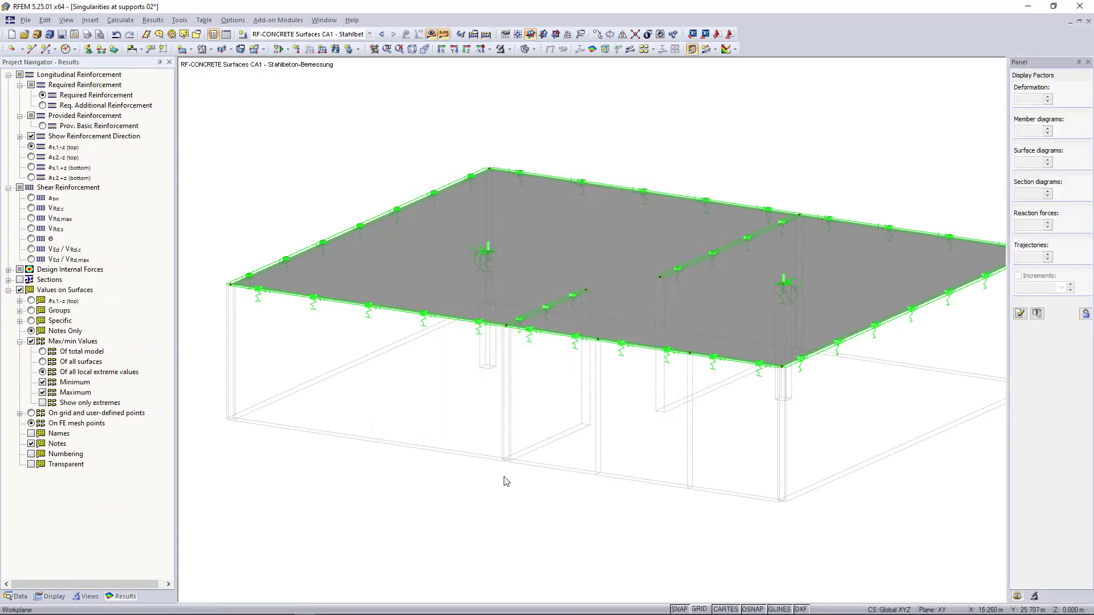
left_click(593, 49)
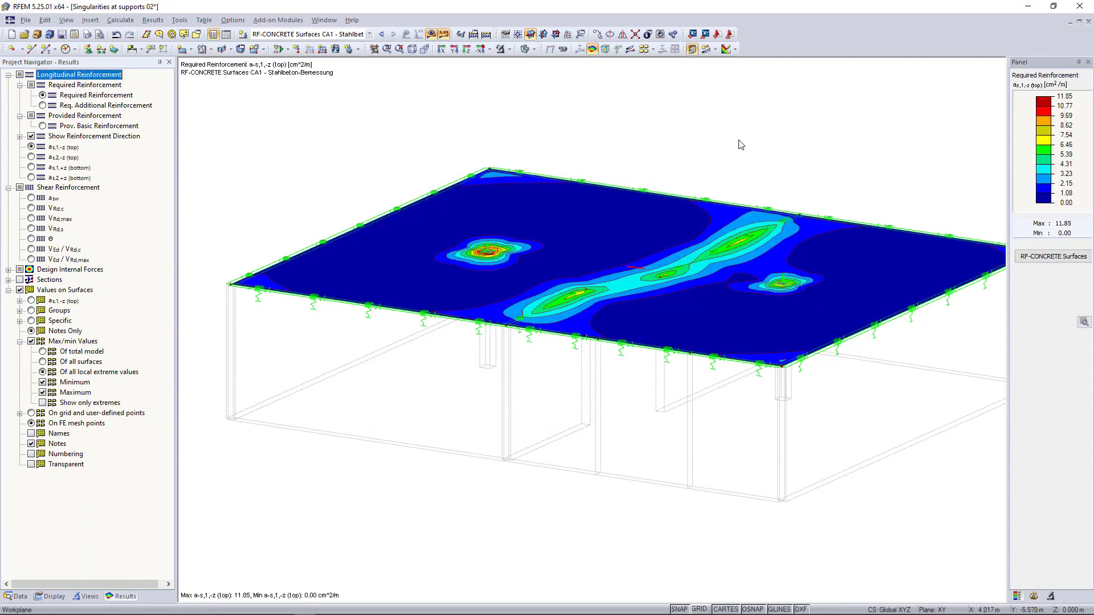